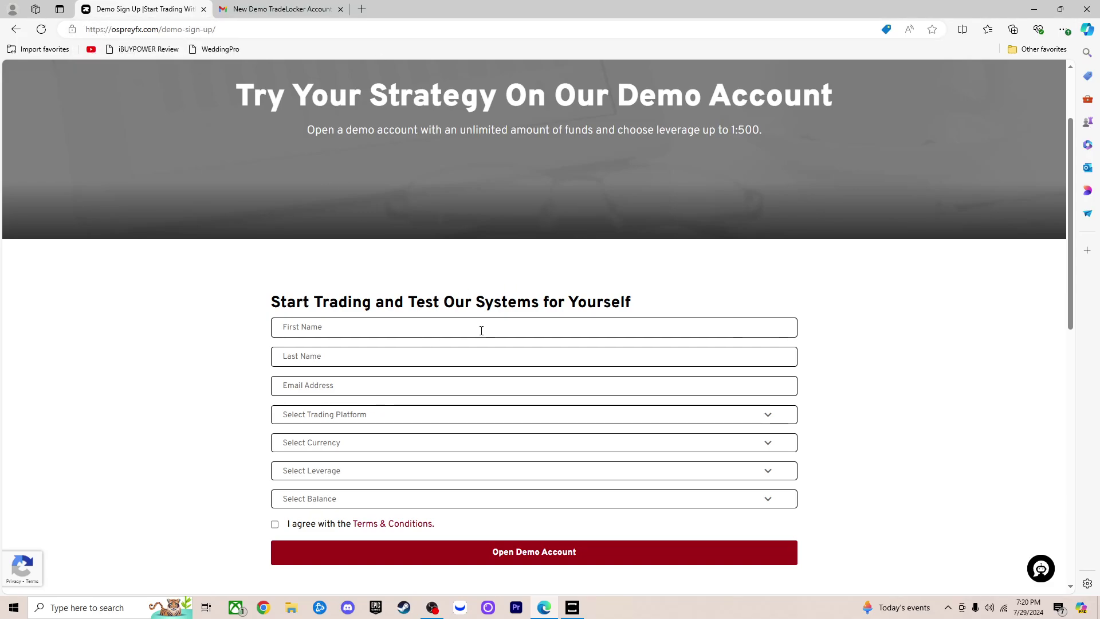
- Choose TradeLocker platform, USD currency and 100 leverage on the OspreyFX demo form
click(437, 328)
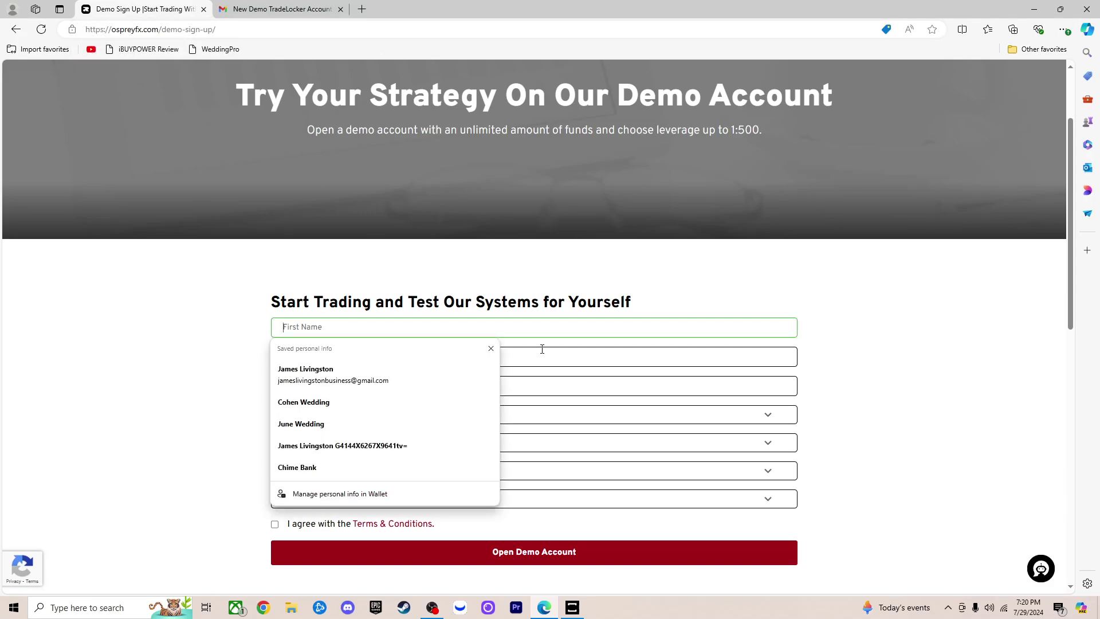
click(595, 284)
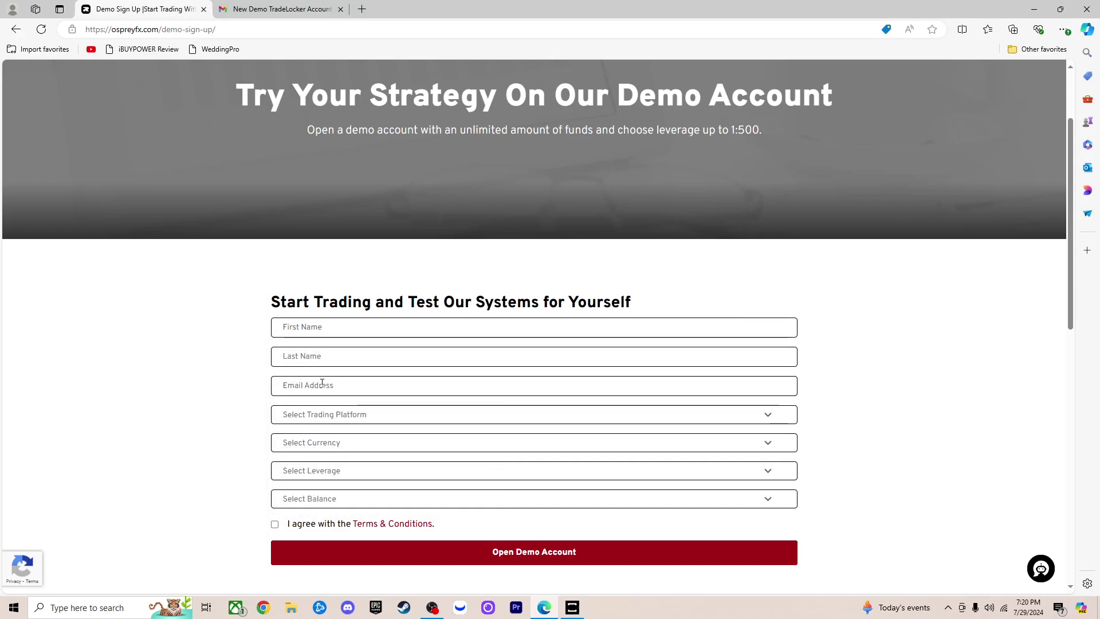
click(399, 422)
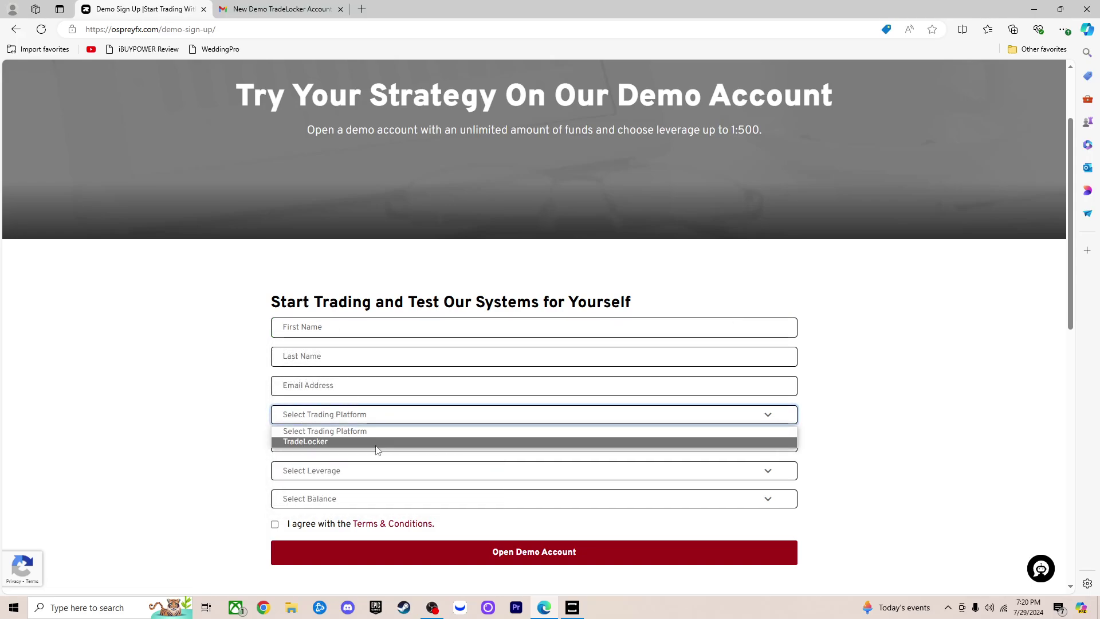
click(342, 443)
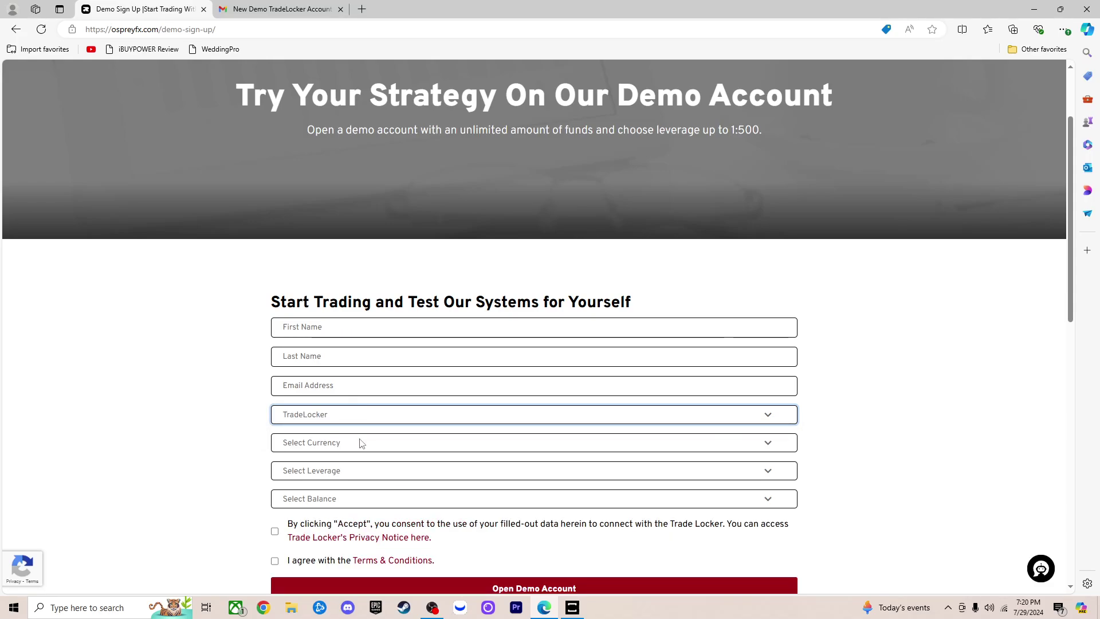
click(361, 443)
click(370, 474)
click(331, 470)
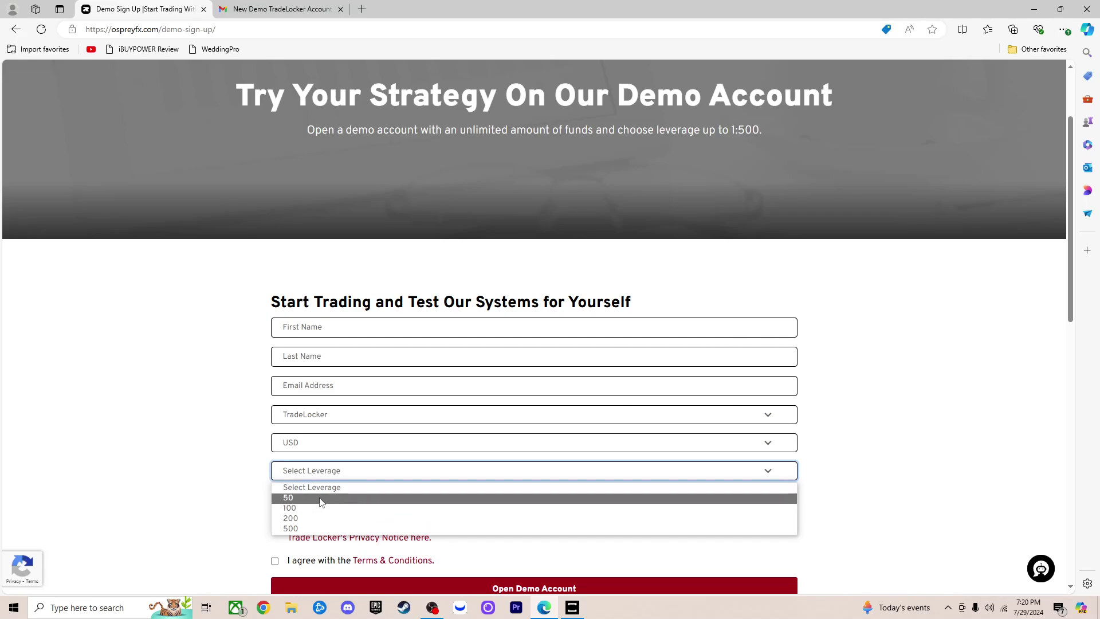
key(Escape)
key(Down)
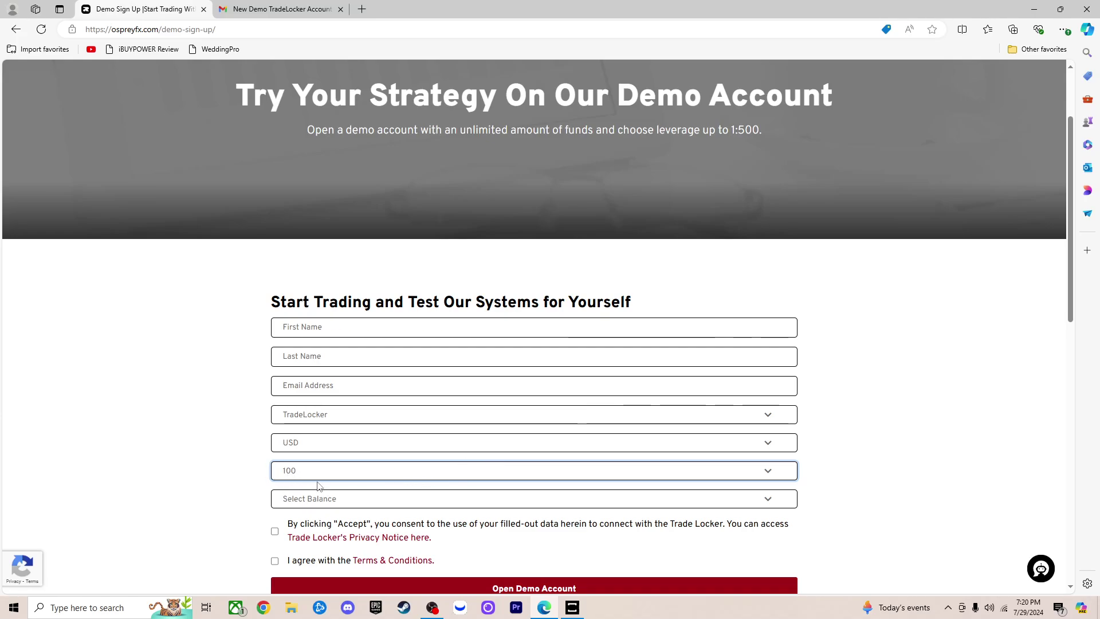
- Try a 50000 starting balance, then switch it to 100000, keeping leverage at 100
click(347, 501)
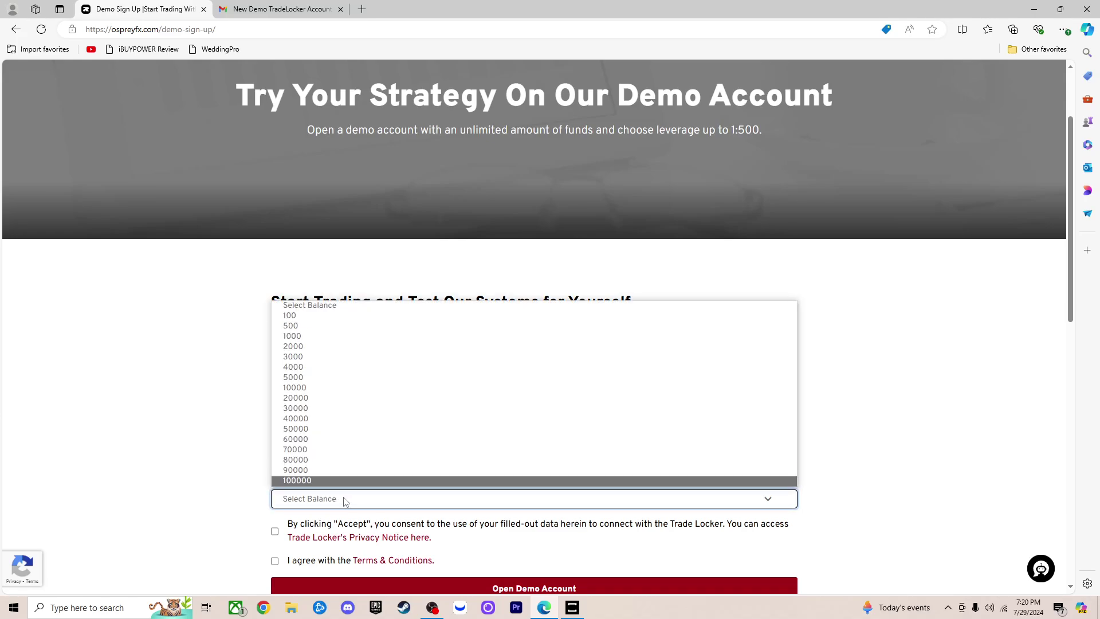
click(346, 502)
click(354, 503)
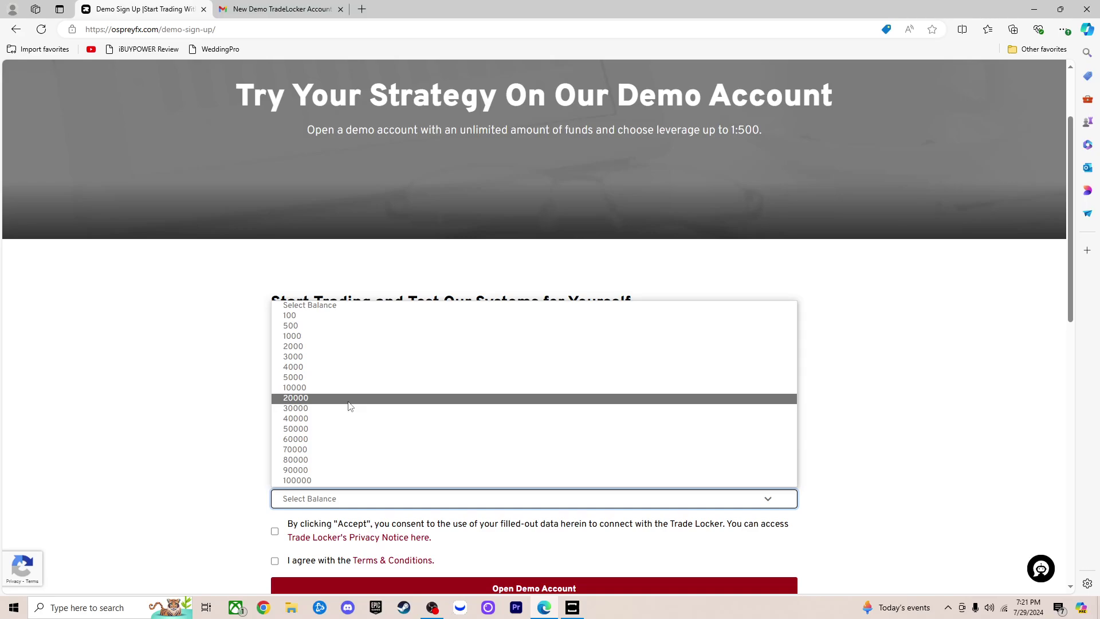
click(347, 428)
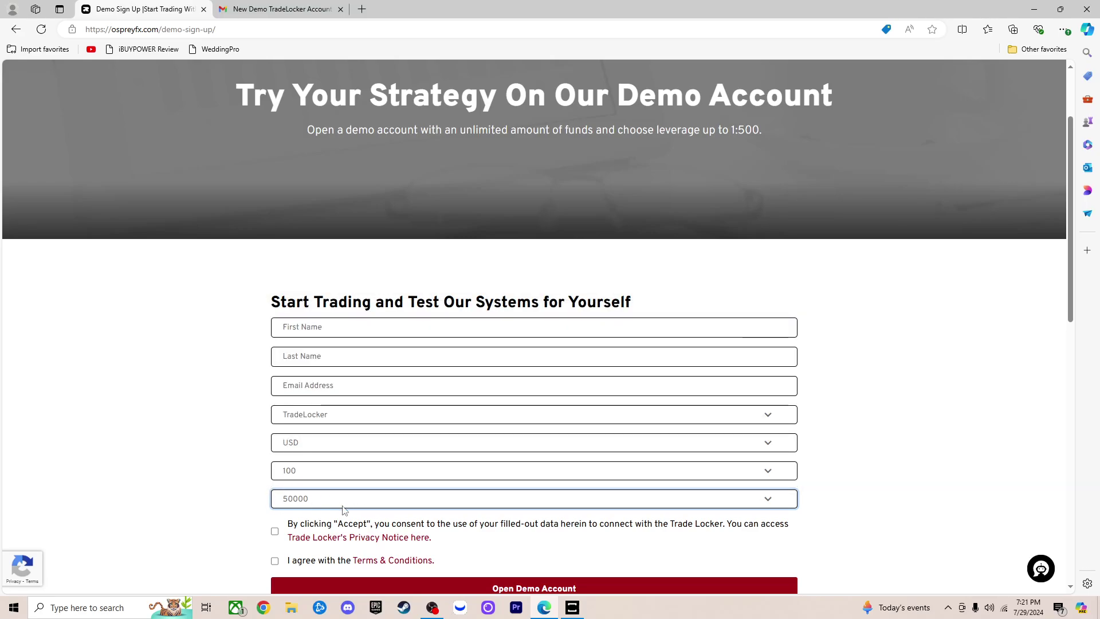
click(339, 506)
click(337, 479)
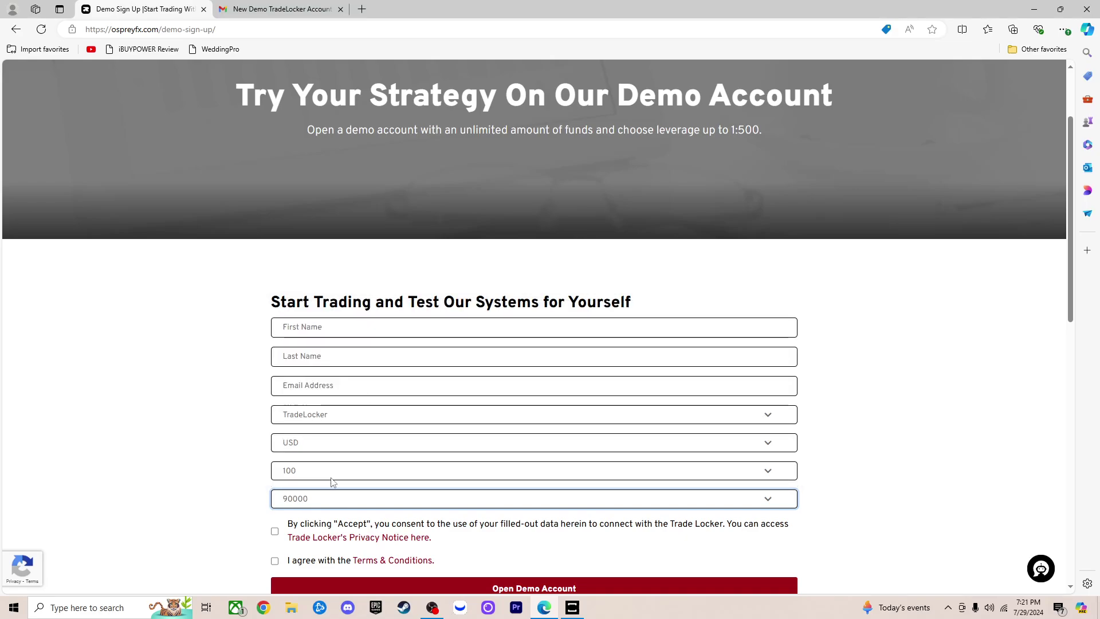
click(340, 467)
click(357, 503)
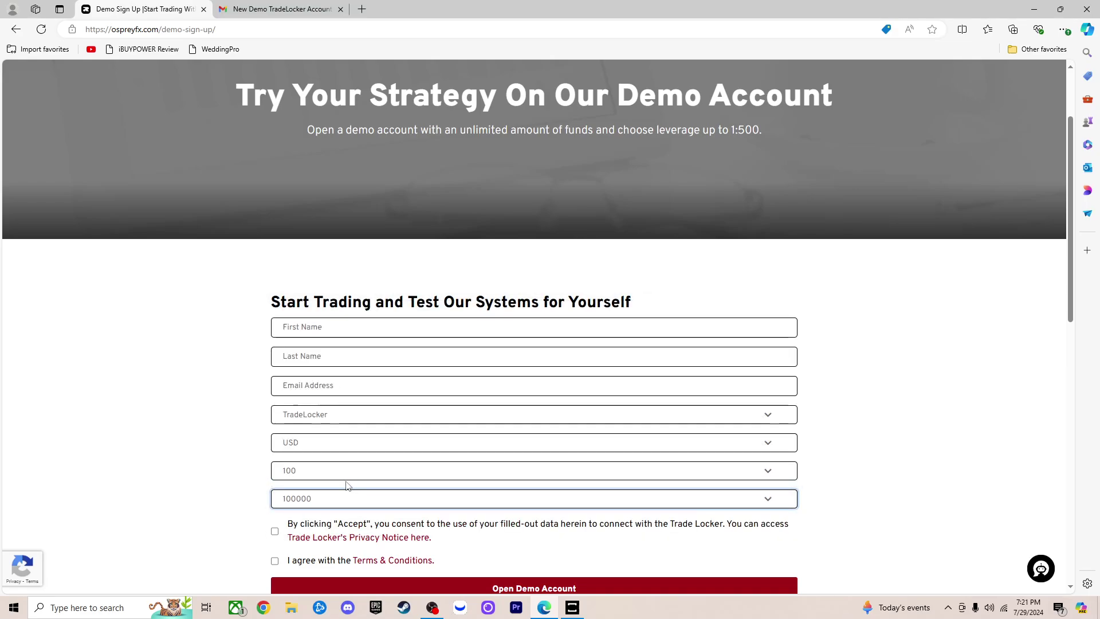
- Briefly change the balance to 20000 and 30000, then restore 100000
click(362, 492)
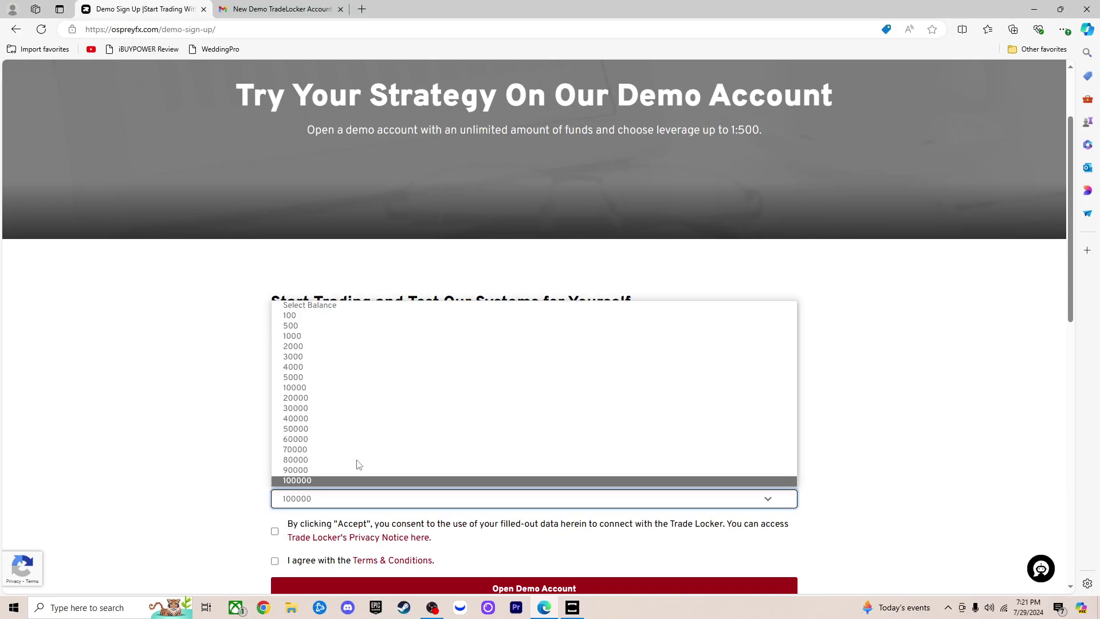
click(331, 398)
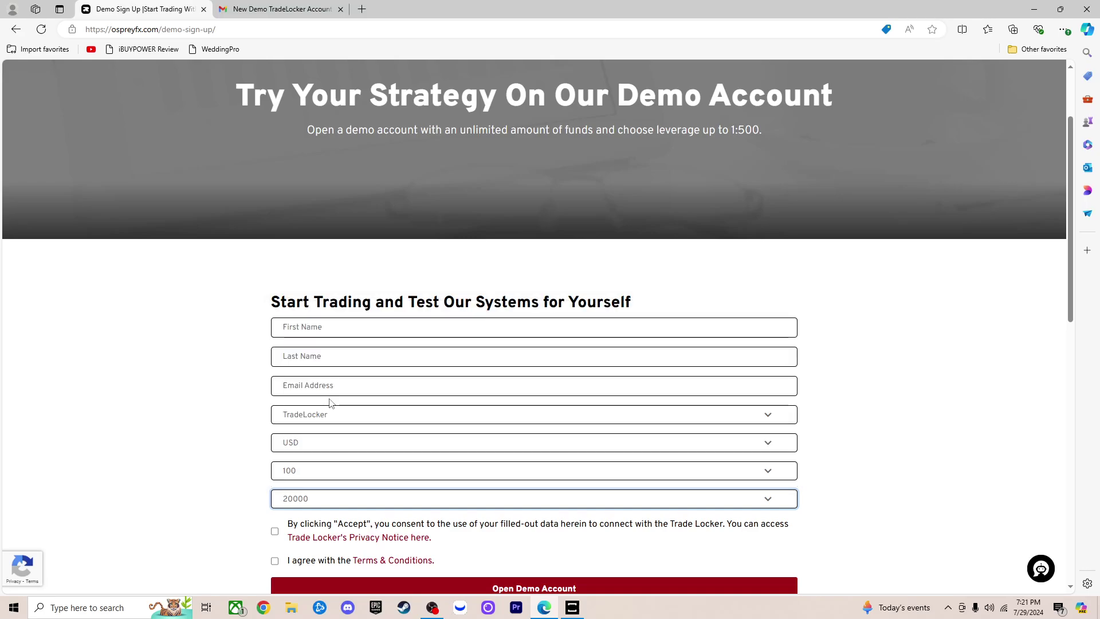
click(347, 497)
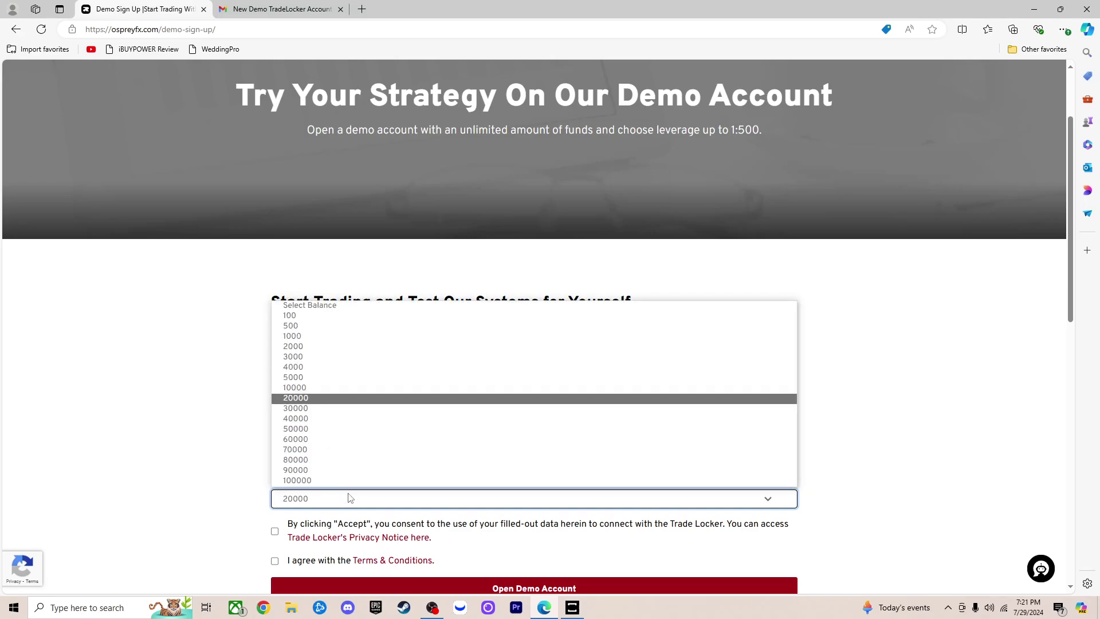
click(343, 409)
click(341, 499)
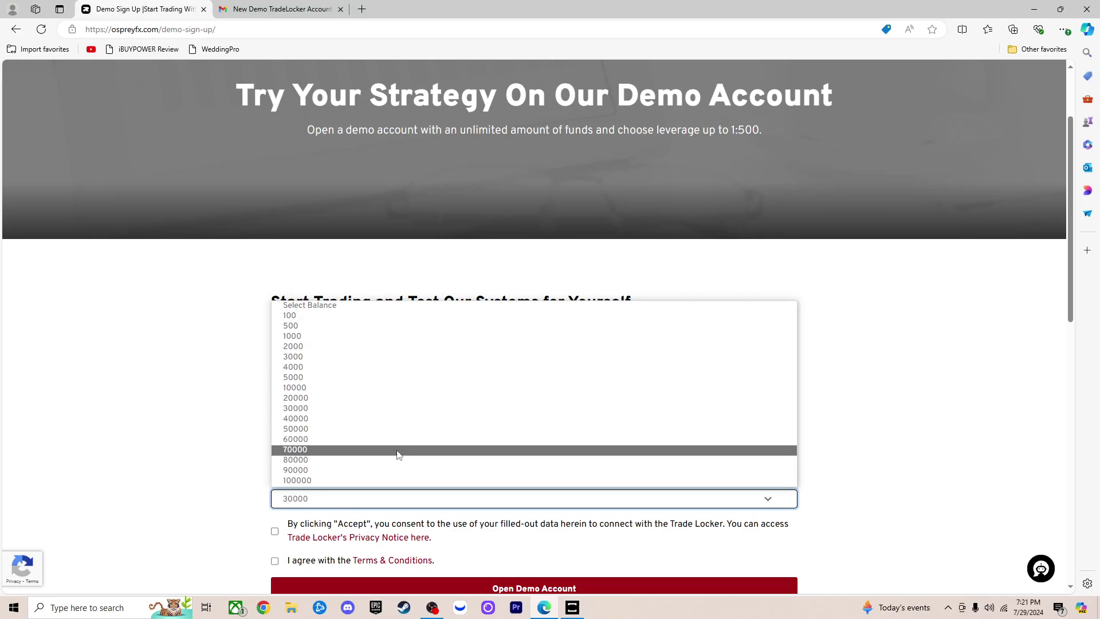
click(346, 482)
- Tick the data-sharing and terms consent boxes, then maximize the TradeLocker demo terminal window
scroll(452, 490, down, 3)
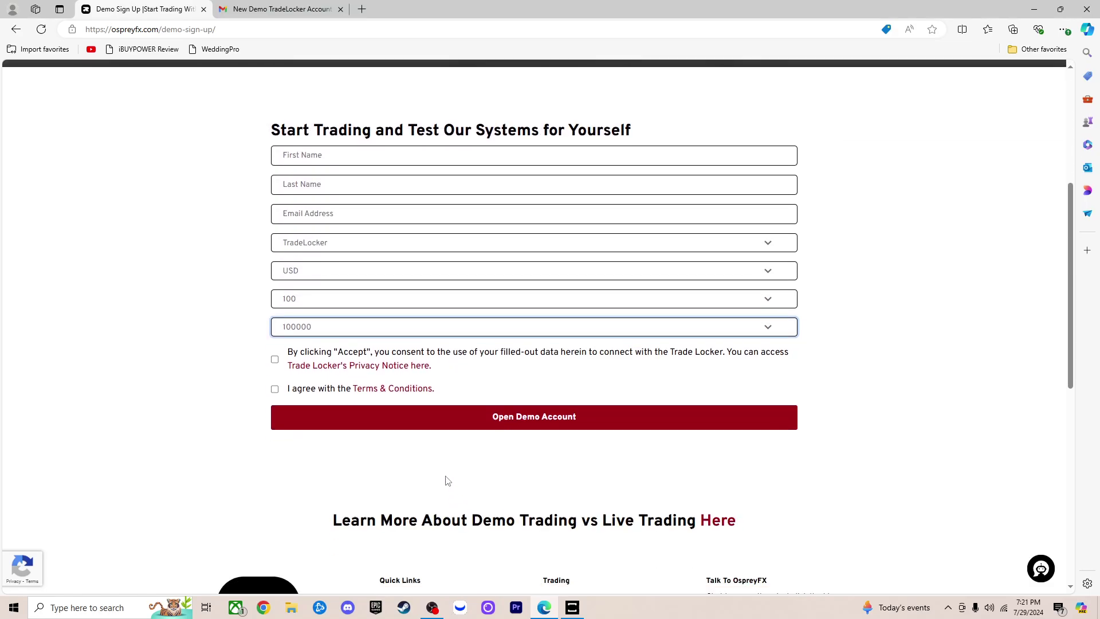
click(275, 360)
click(274, 389)
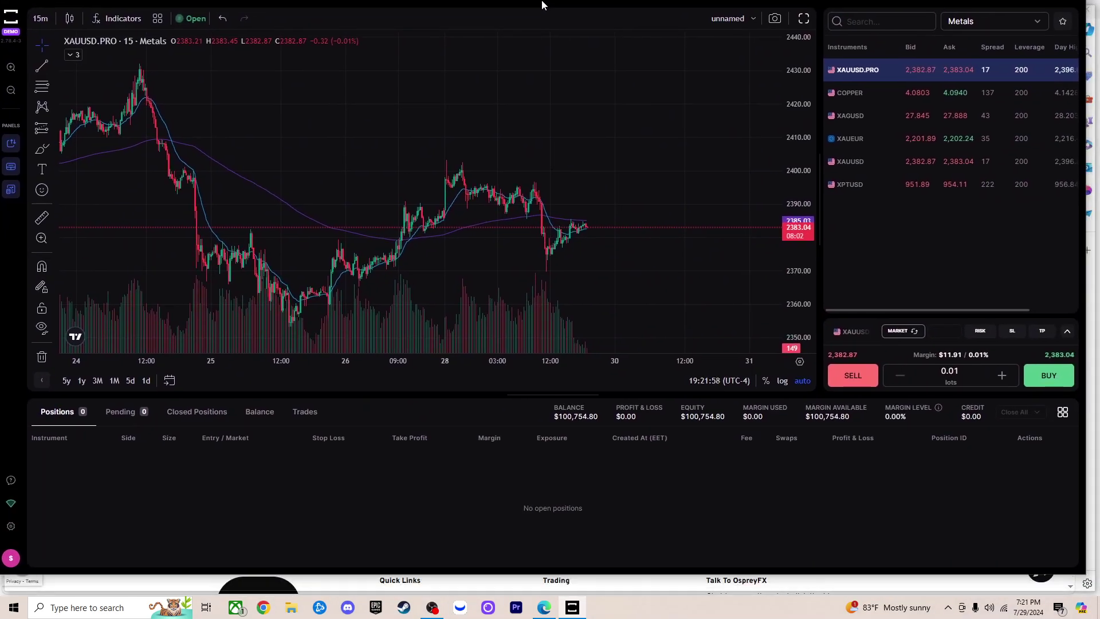
drag(586, 5, 565, 0)
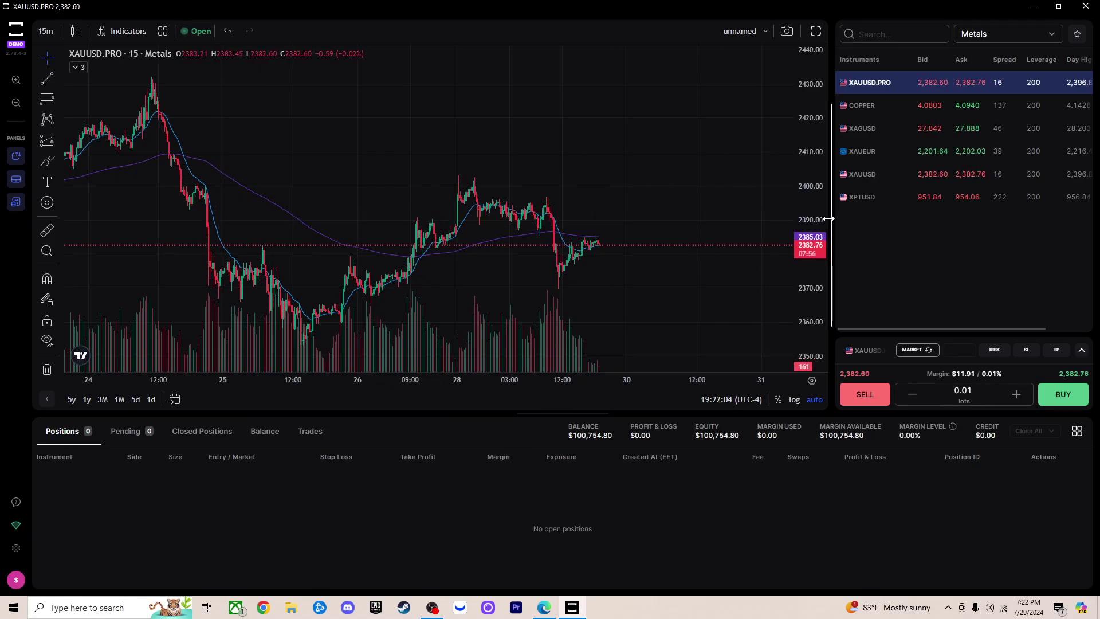
- Zoom into recent XAUUSD.PRO 15-minute candles and shrink the Positions panel to enlarge the chart
scroll(628, 266, up, 1)
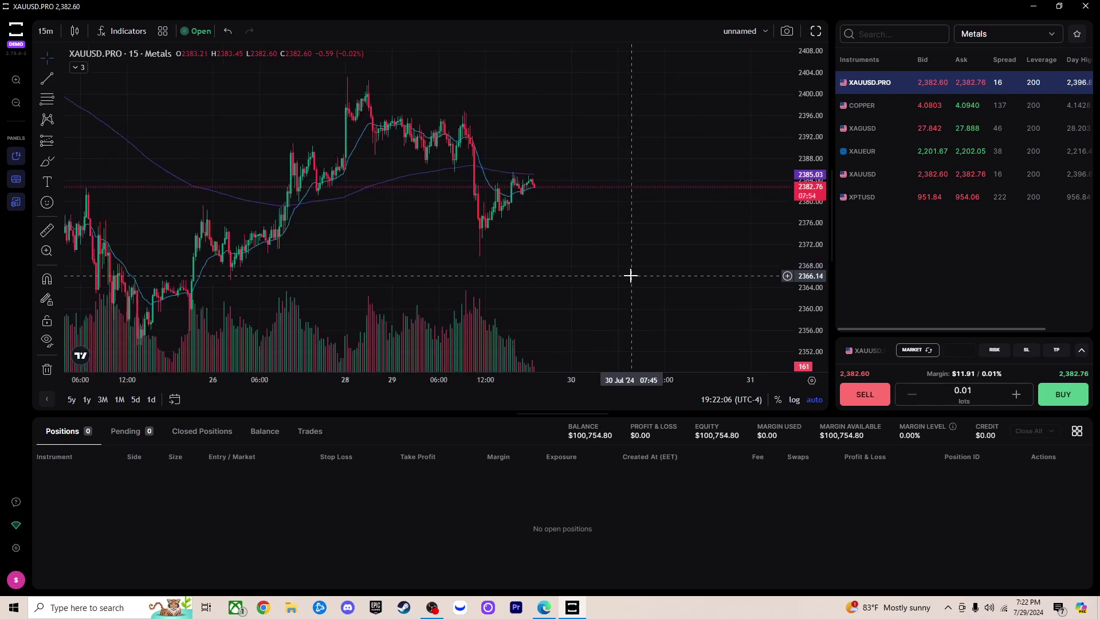
scroll(644, 303, up, 1)
scroll(631, 297, up, 2)
scroll(575, 278, up, 1)
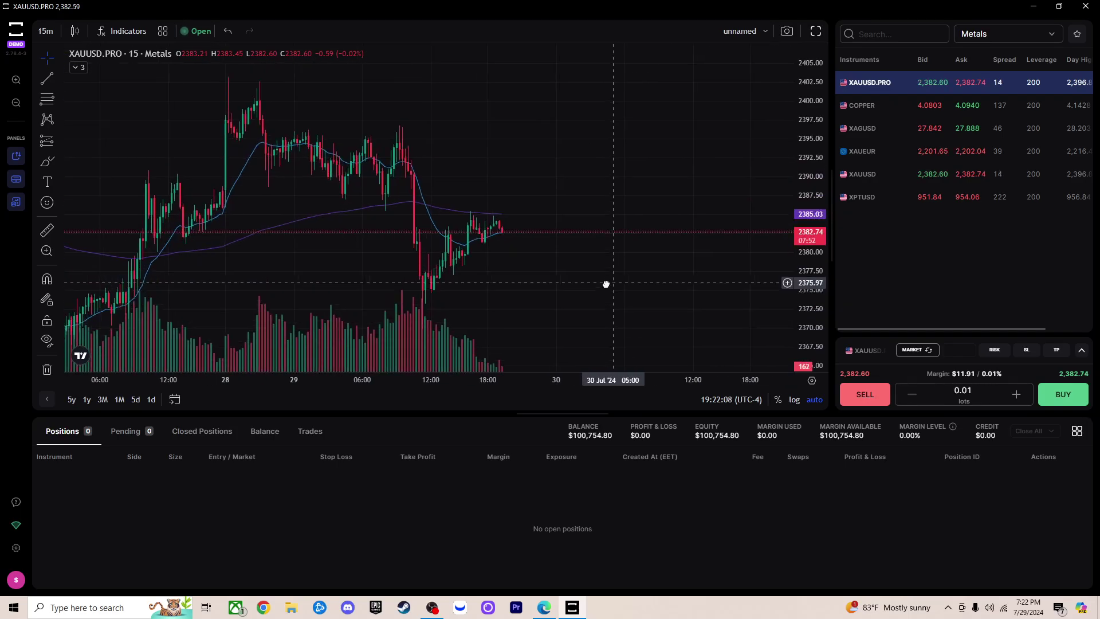
scroll(605, 287, up, 1)
drag(545, 287, 644, 284)
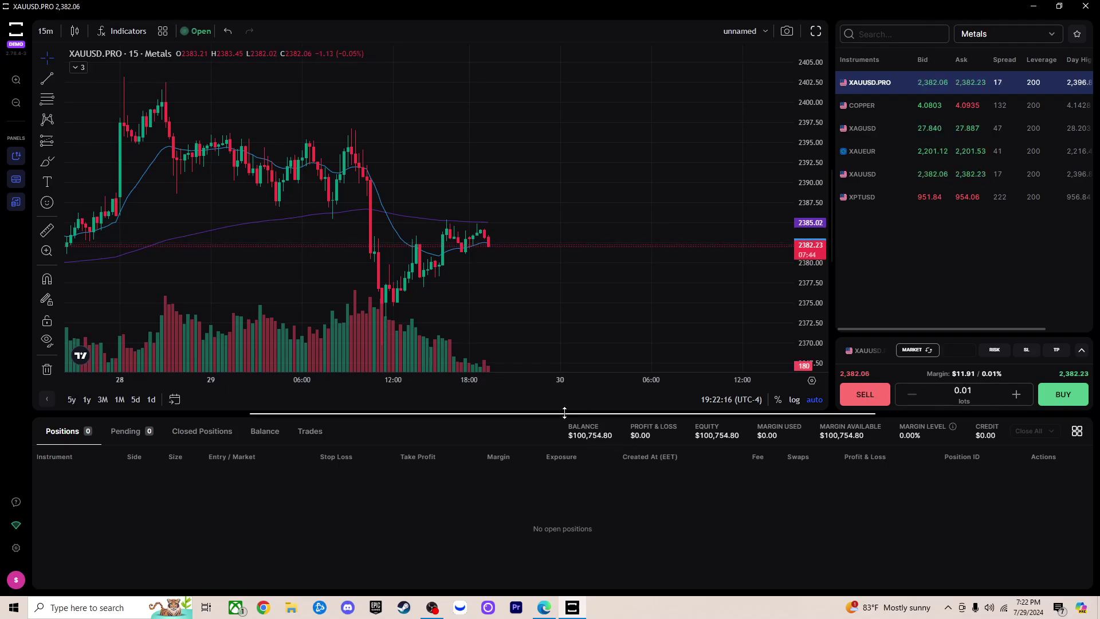
drag(564, 413, 564, 558)
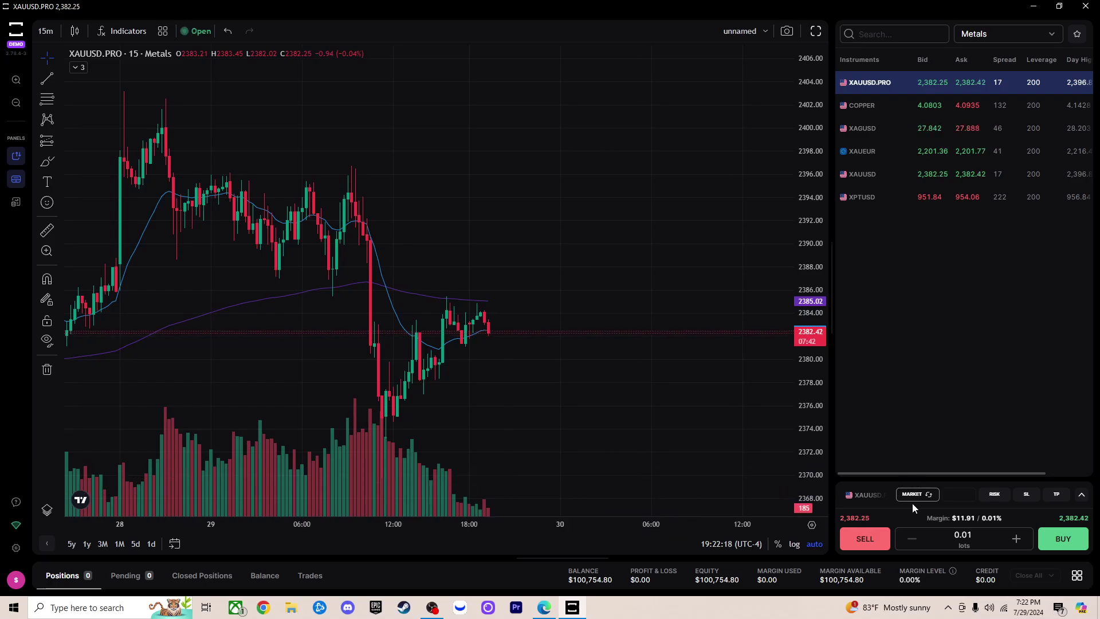
- Buy 1 lot of XAUUSD.PRO at 2,382.29 and view it in the Positions list
double_click(962, 535)
text(1)
click(1063, 538)
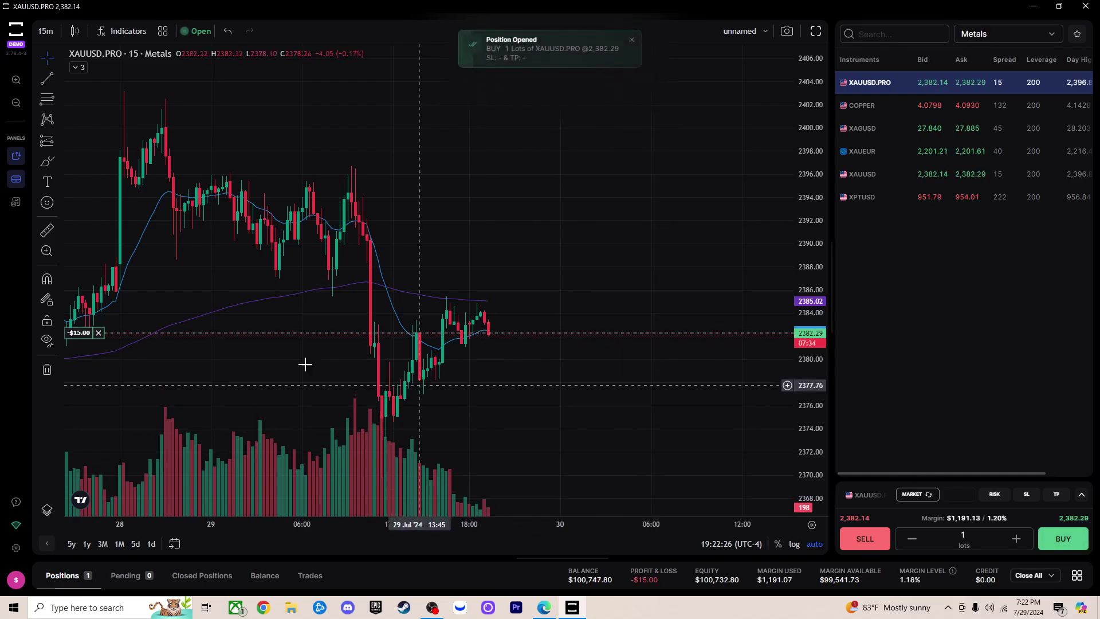
drag(109, 355, 491, 381)
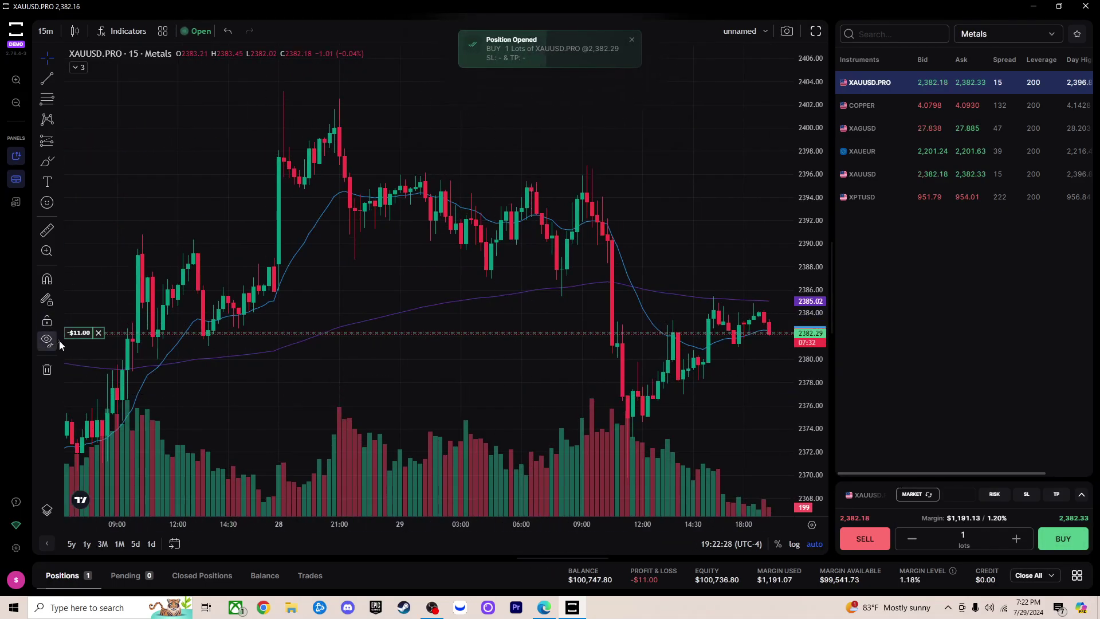
drag(337, 378, 53, 378)
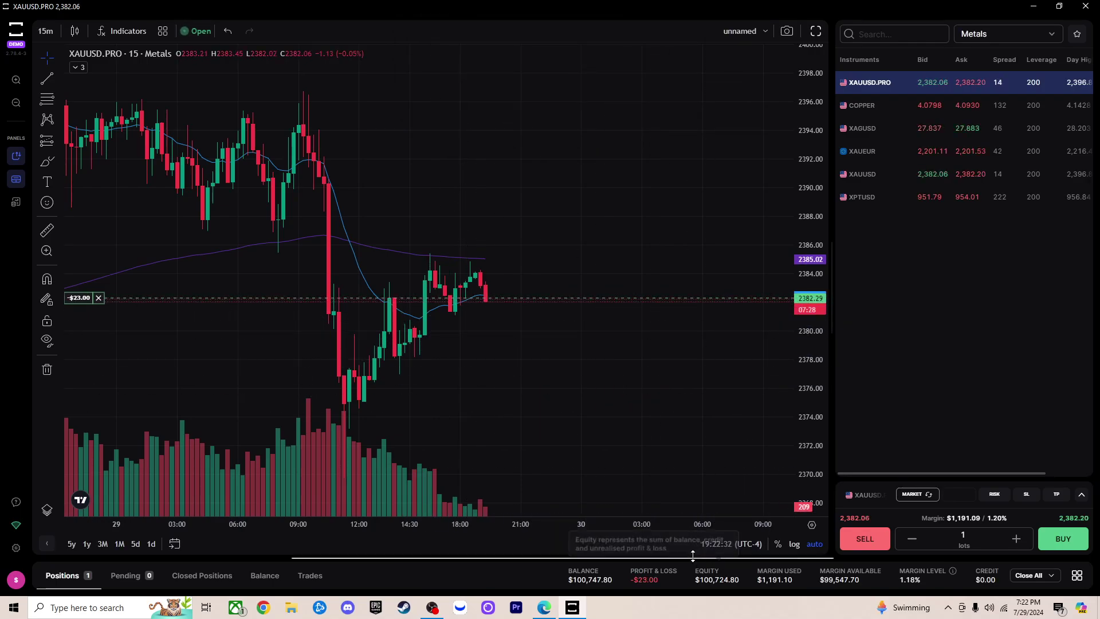
click(627, 557)
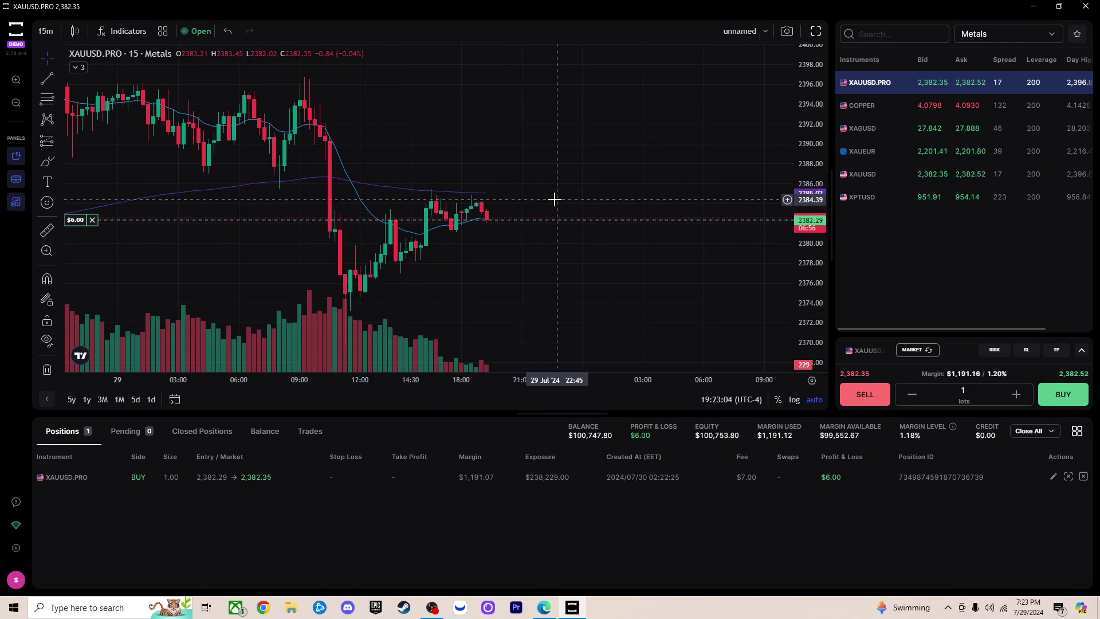
- Close the 1-lot XAUUSD.PRO buy at 2,381.56 from its position line on the chart
click(552, 413)
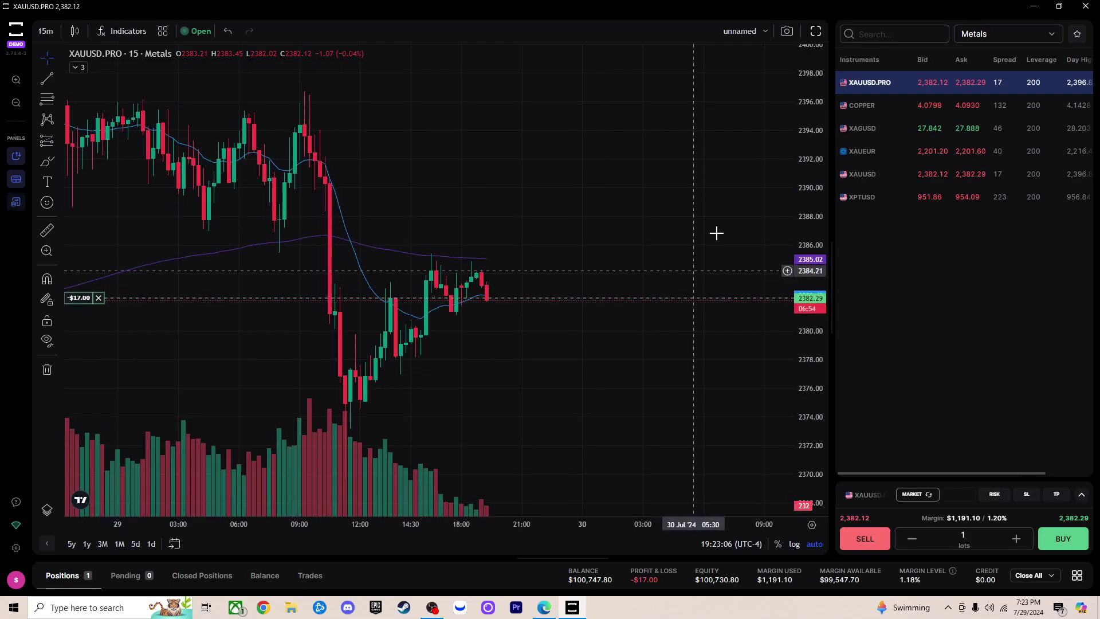
scroll(661, 231, down, 2)
scroll(655, 253, down, 3)
scroll(674, 319, down, 3)
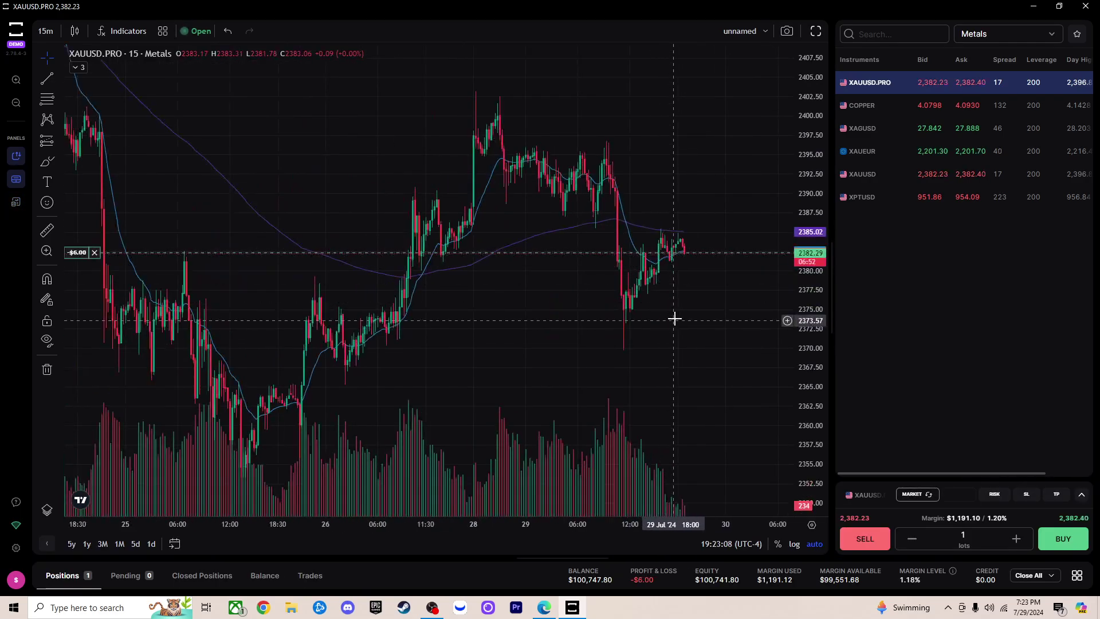
drag(675, 319, 647, 321)
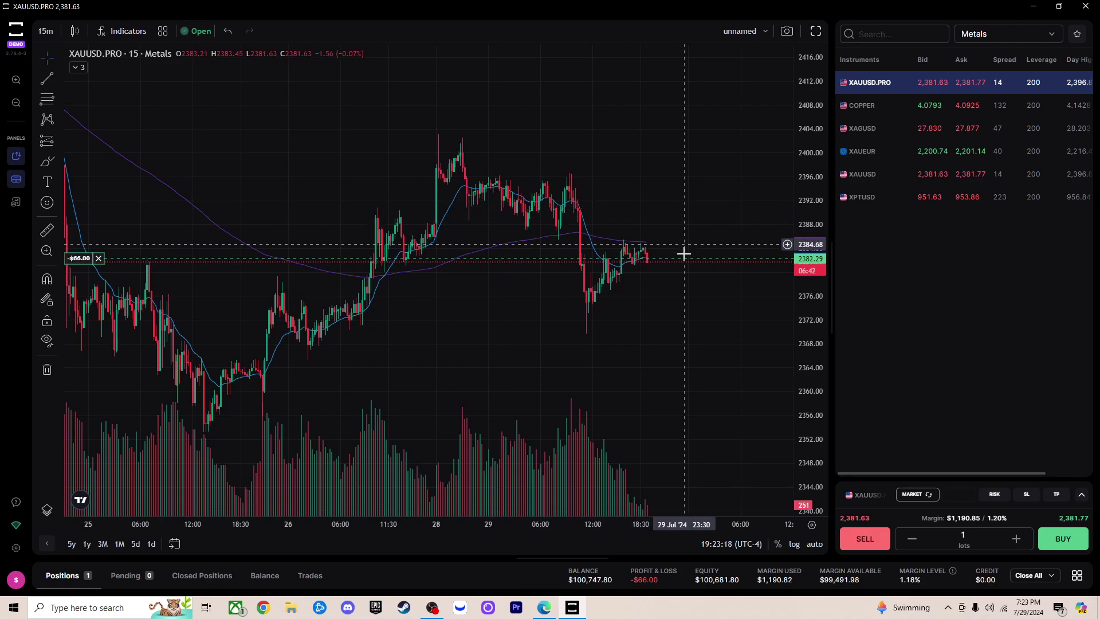
scroll(664, 309, up, 2)
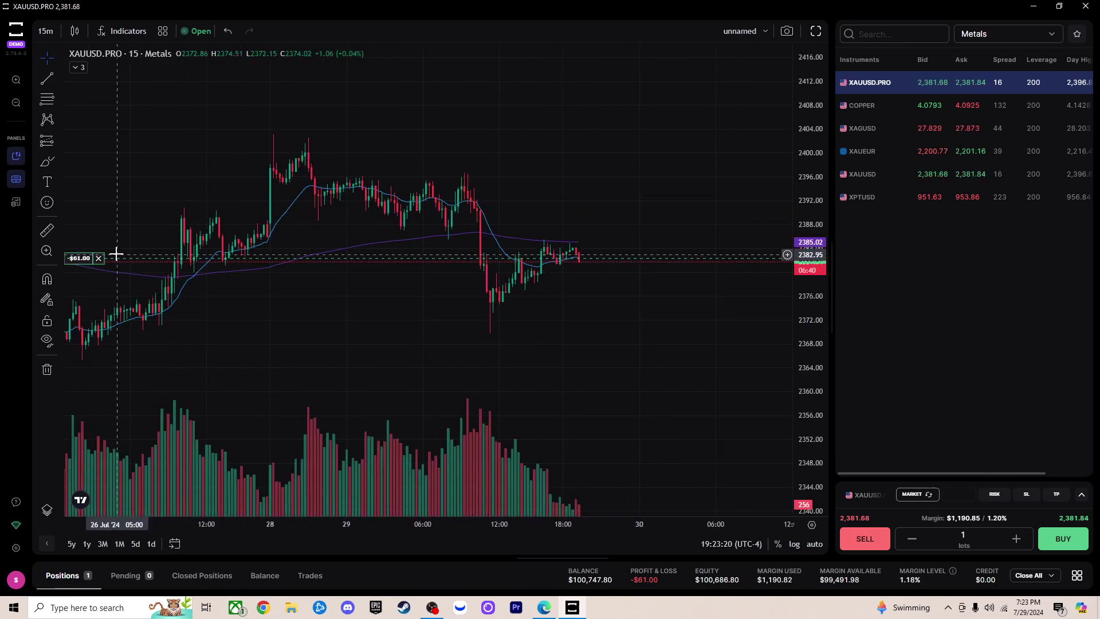
click(98, 257)
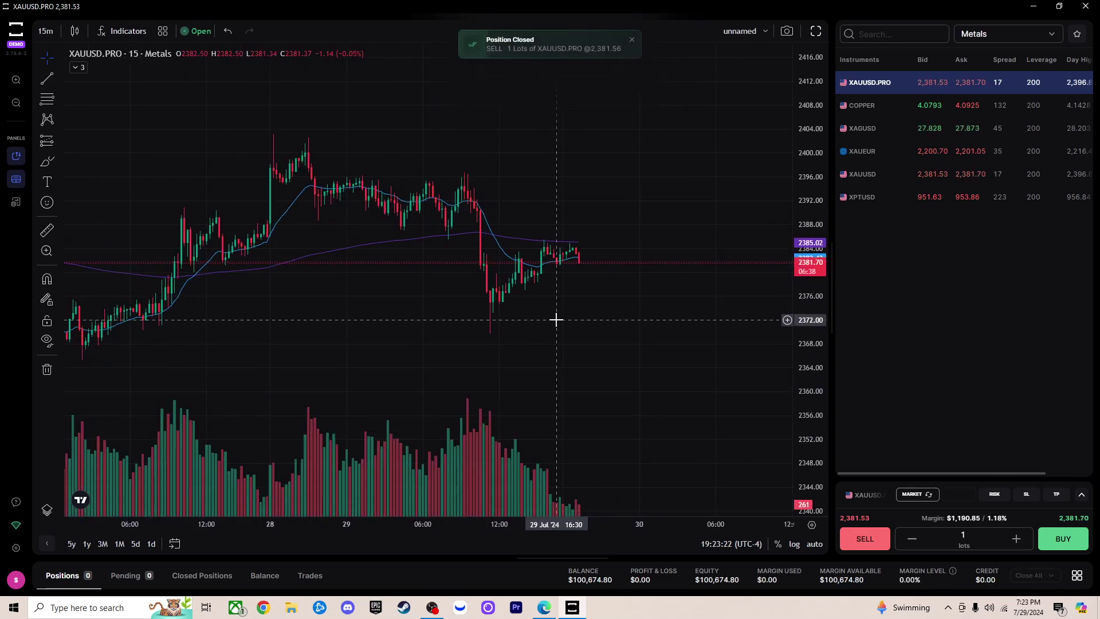